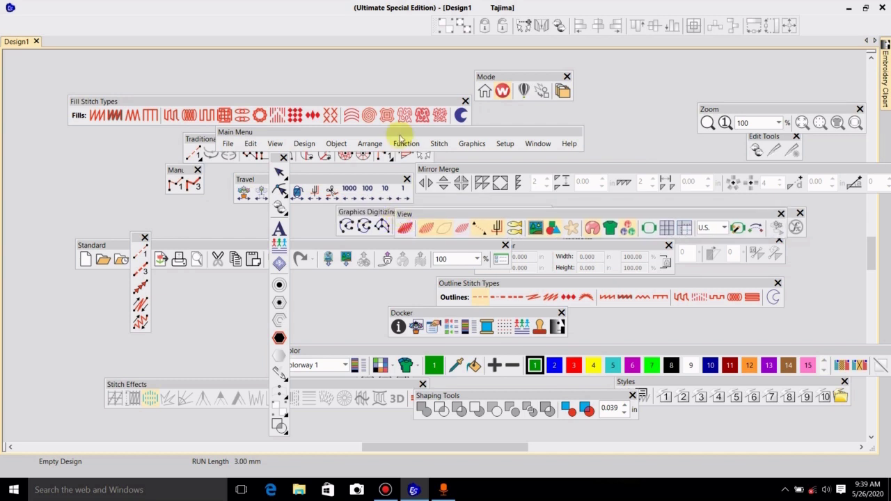
# Step: Float the Arrange Tools toolbar, shift Fill Stitch Types and Main Menu apart, and dock the vertical run-stitch toolbar along the workspace's left edge
pyautogui.moveTo(434, 30); pyautogui.dragTo(324, 287)
pyautogui.moveTo(359, 101); pyautogui.dragTo(340, 87)
pyautogui.moveTo(385, 132); pyautogui.dragTo(430, 119)
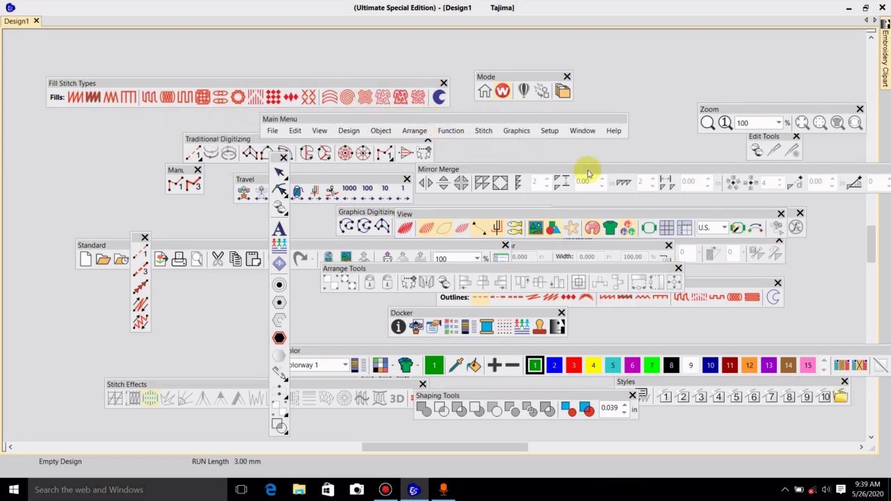
pyautogui.moveTo(133, 240); pyautogui.dragTo(5, 43)
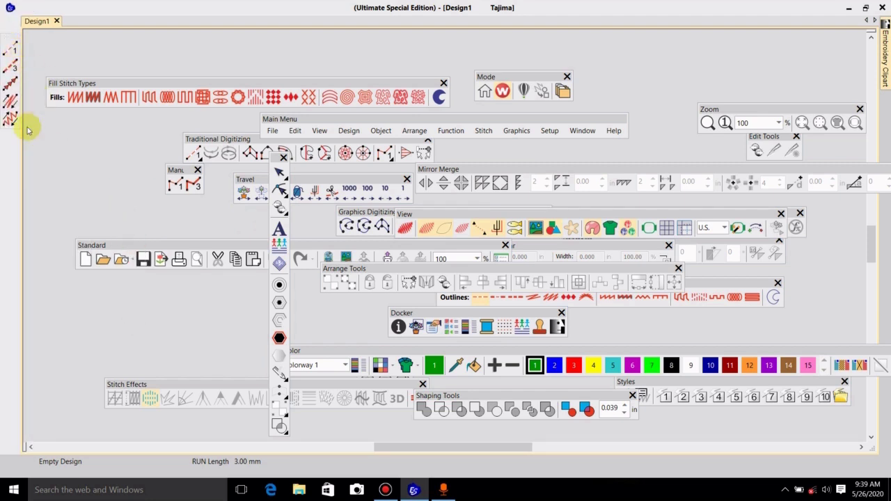
# Step: Show the Bling, Chenille, Function, Legacy Features, Schiffli, Sequence, Stitch, Applique Tools, Auto-Digitizing Tools and Envelope Tools toolbars
pyautogui.rightClick(12, 159)
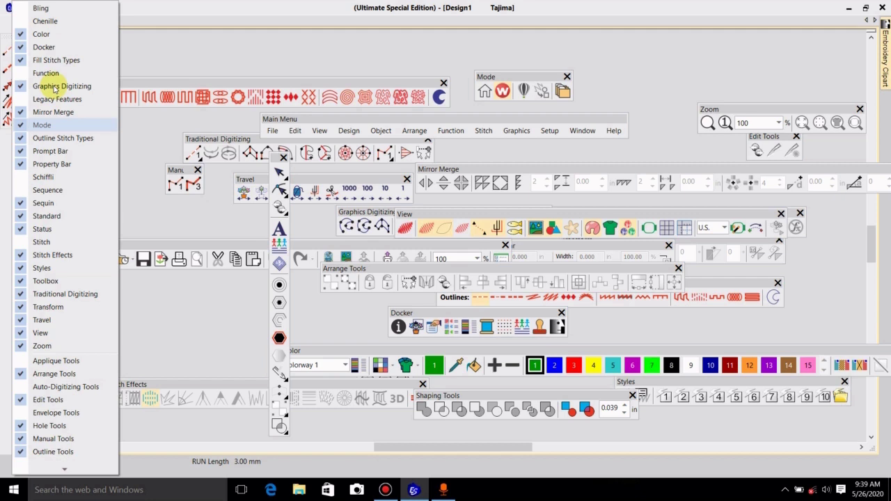
pyautogui.click(28, 9)
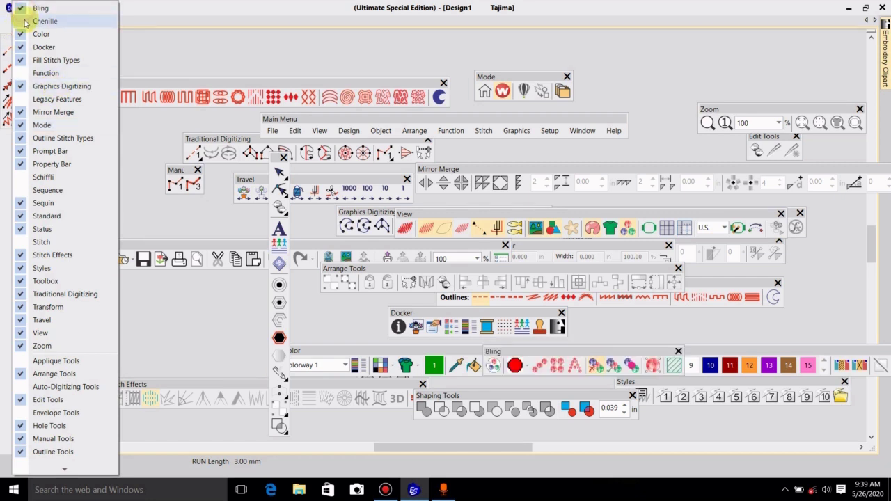
pyautogui.click(25, 21)
pyautogui.click(24, 73)
pyautogui.click(24, 99)
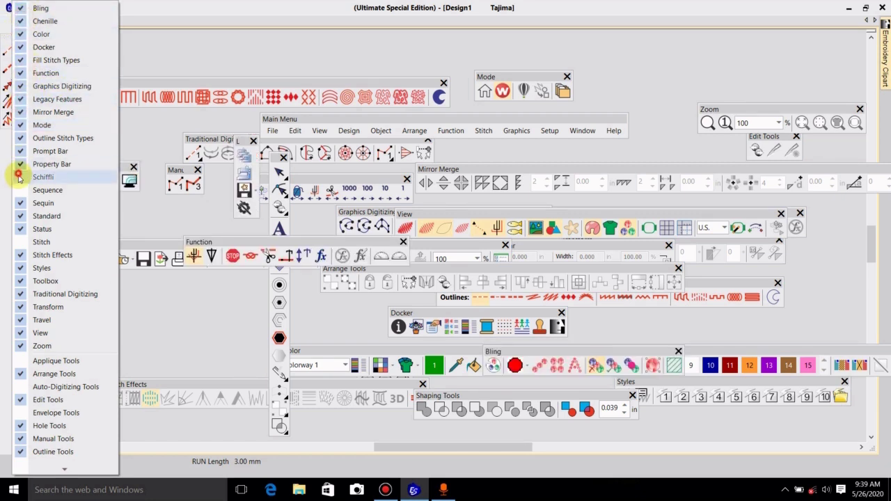
pyautogui.click(24, 177)
pyautogui.click(24, 190)
pyautogui.click(27, 242)
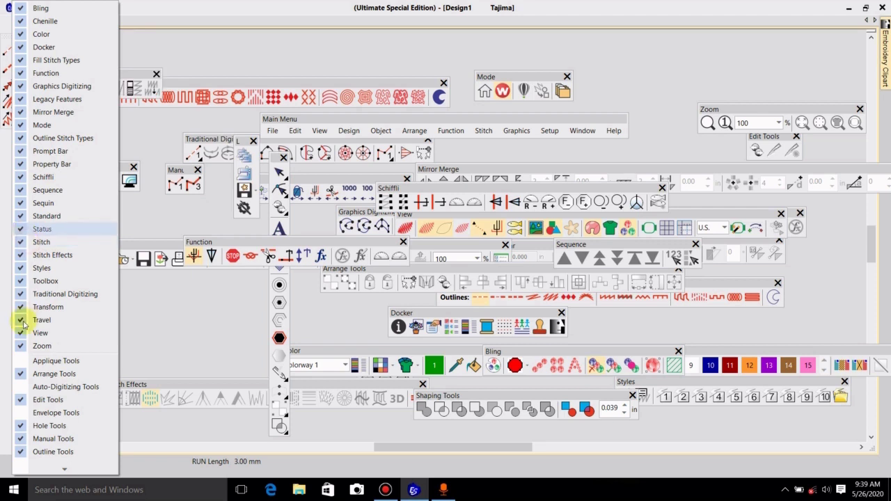
pyautogui.click(21, 361)
pyautogui.click(22, 387)
pyautogui.click(22, 400)
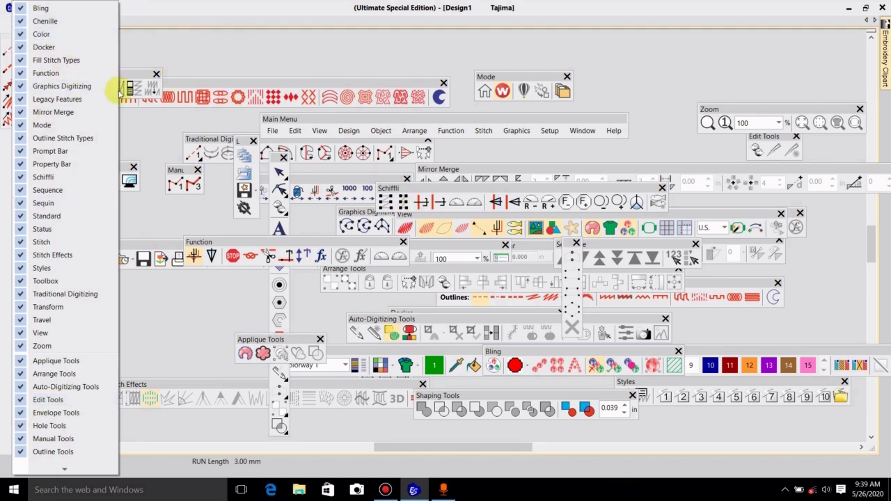
# Step: Hide the Bling, Chenille, Function, Legacy Features, Schiffli, Sequence, Stitch Effects, Applique Tools, Auto-Digitizing Tools and Envelope Tools toolbars
pyautogui.click(23, 9)
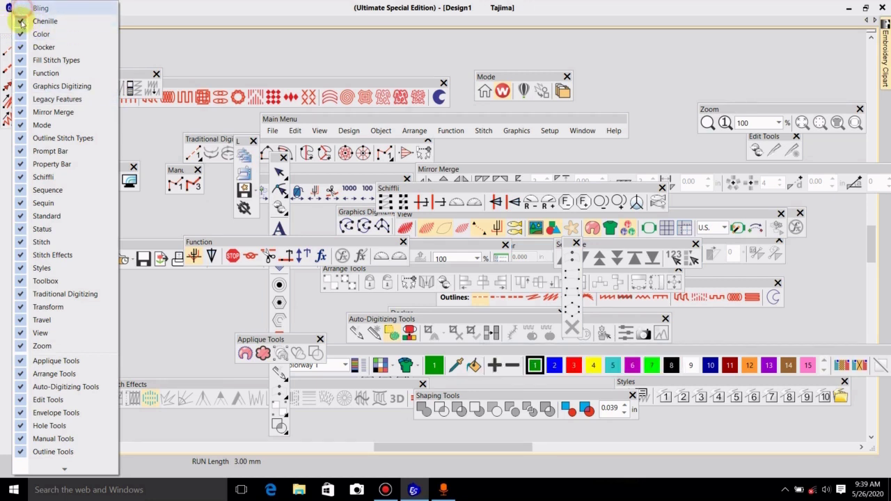
pyautogui.click(21, 21)
pyautogui.click(21, 73)
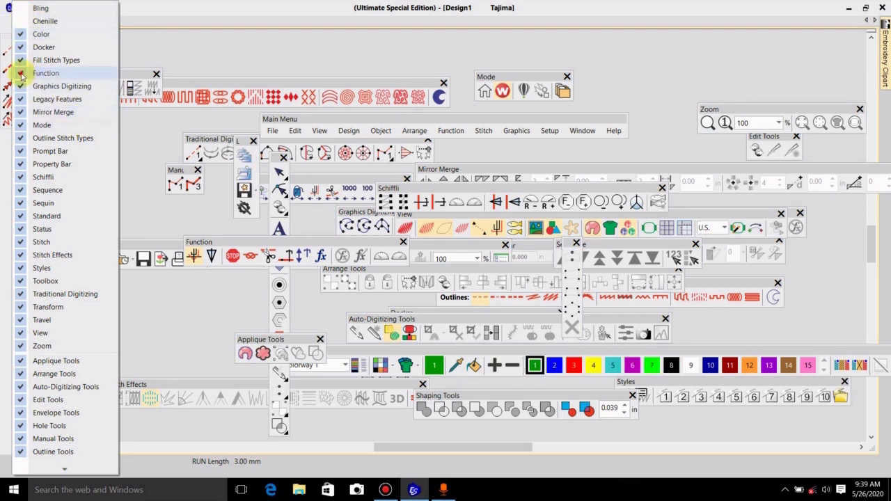
pyautogui.click(21, 99)
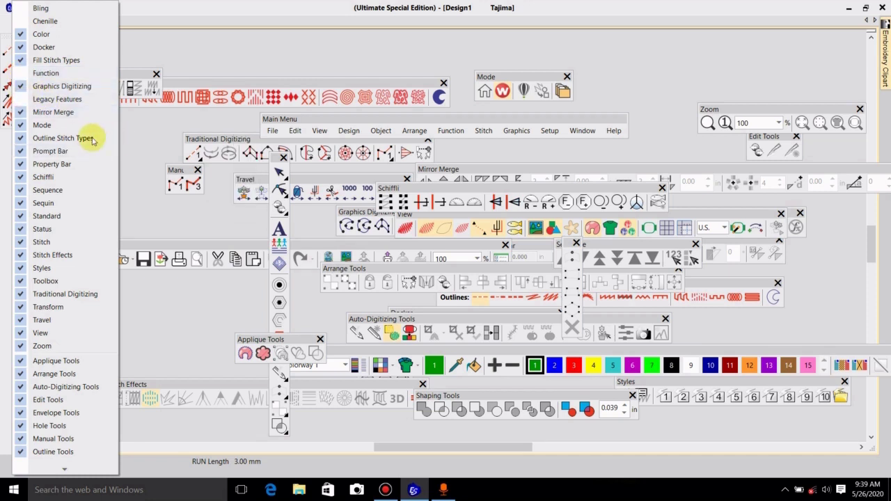
pyautogui.click(34, 177)
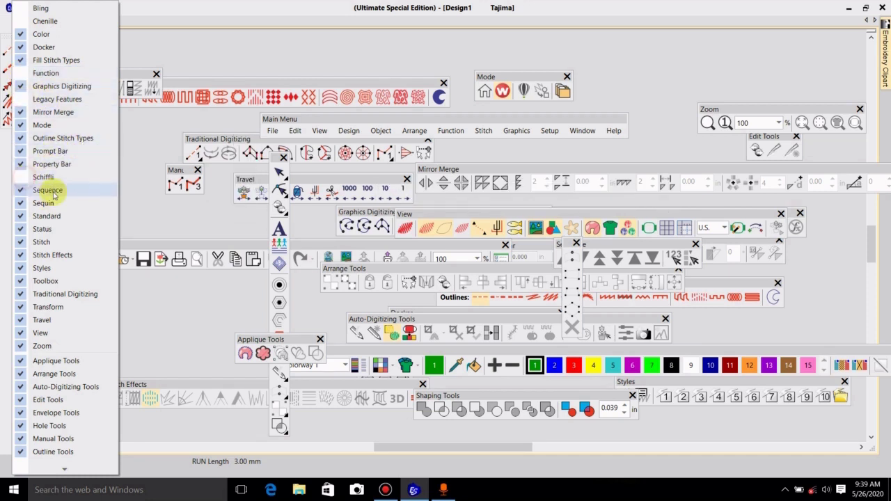
pyautogui.click(22, 191)
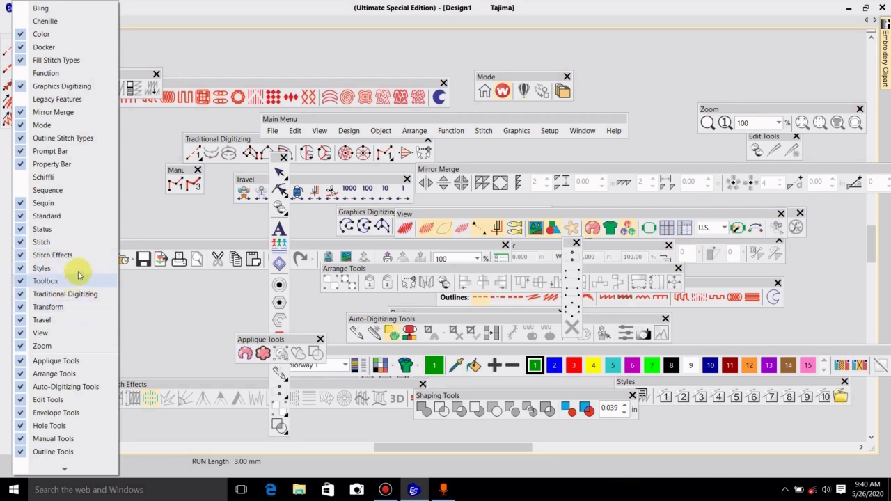
pyautogui.click(23, 256)
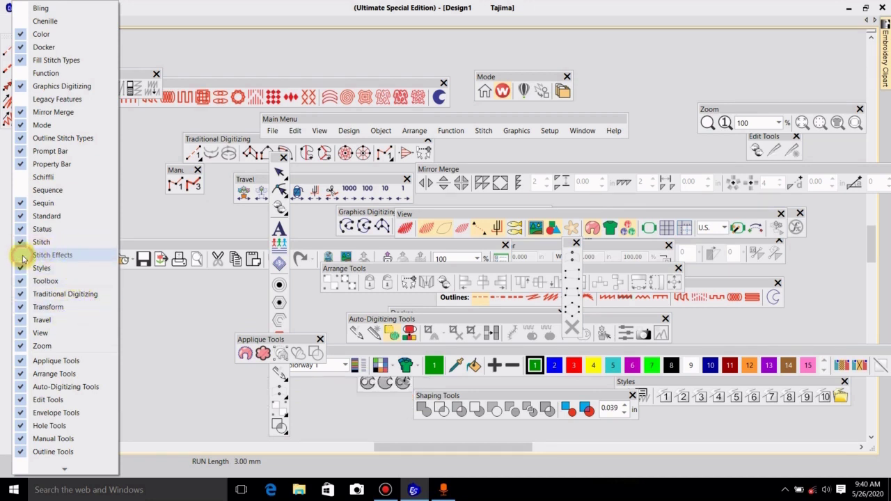
pyautogui.click(23, 360)
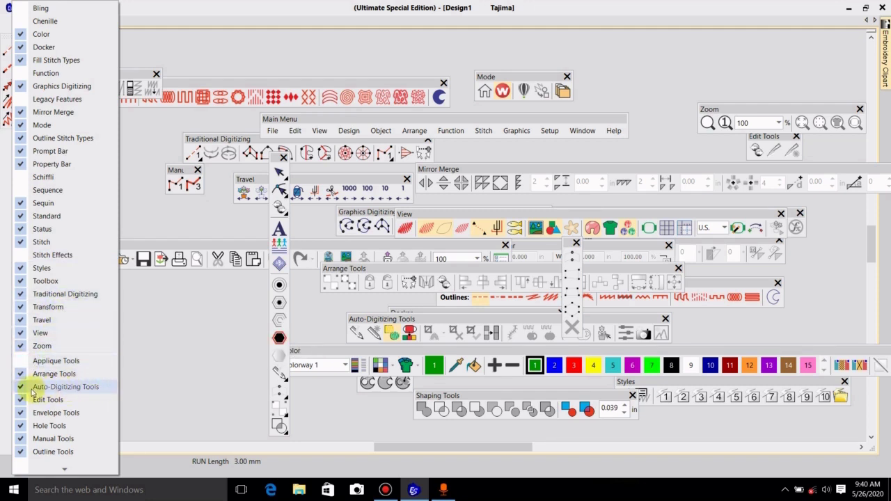
pyautogui.click(23, 388)
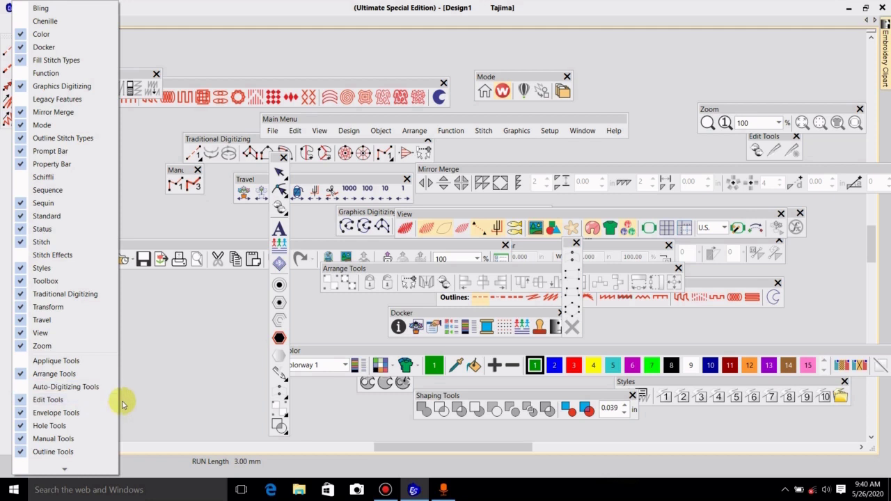
pyautogui.click(25, 413)
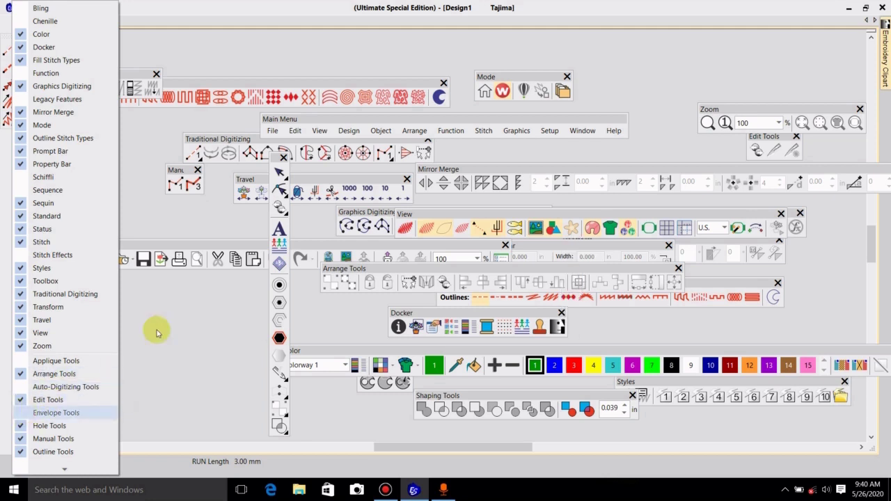
pyautogui.click(221, 313)
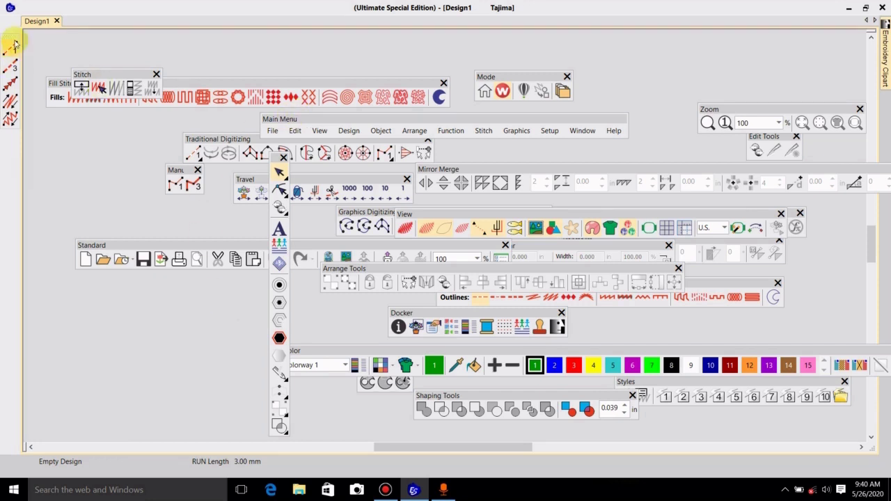
# Step: Float the vertical run-stitch and Stitch toolbars out of the way, and dock Main Menu above a row holding Mode and Standard
pyautogui.moveTo(14, 44); pyautogui.dragTo(128, 126)
pyautogui.moveTo(127, 74); pyautogui.dragTo(330, 48)
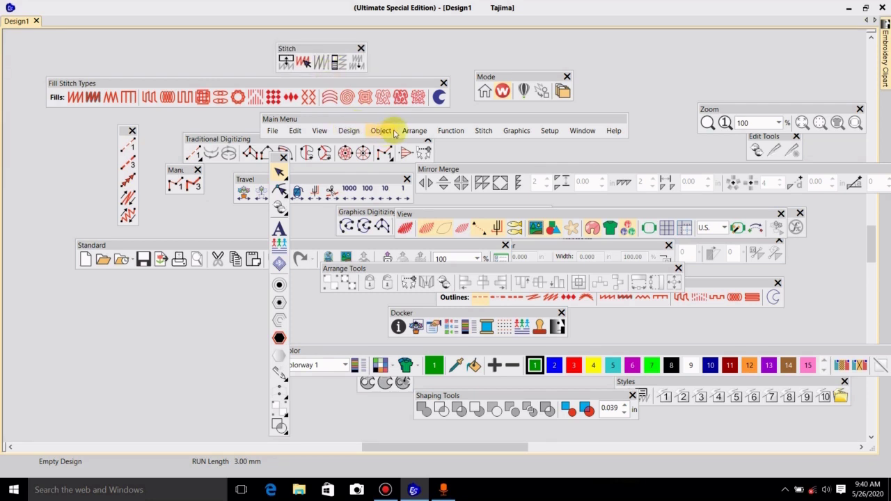
pyautogui.moveTo(522, 76); pyautogui.dragTo(29, 20)
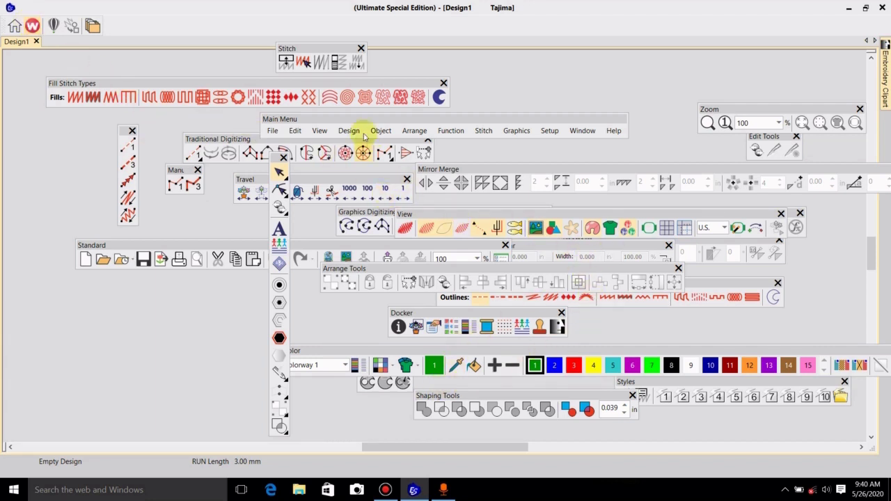
pyautogui.moveTo(318, 122); pyautogui.dragTo(70, 9)
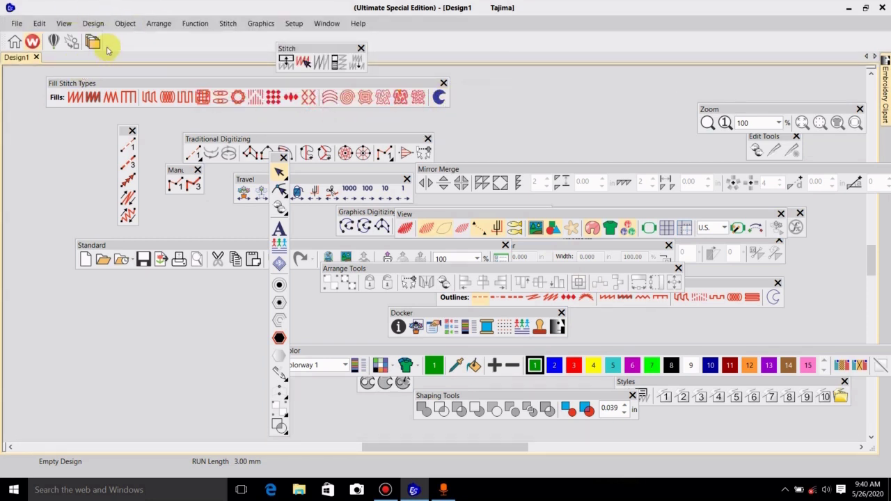
pyautogui.moveTo(118, 247); pyautogui.dragTo(149, 39)
pyautogui.moveTo(305, 57); pyautogui.dragTo(691, 360)
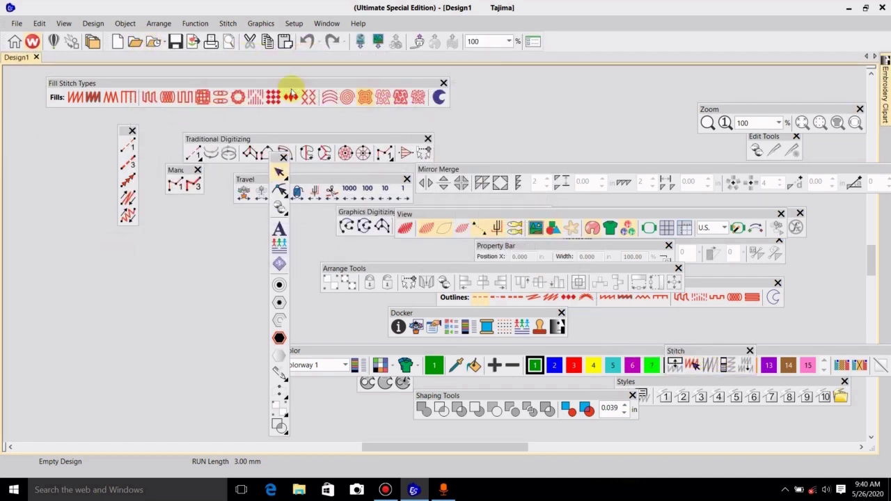
# Step: Dock Fill Stitch Types and Mirror Merge side by side below the Standard row, with View and Arrange Tools in the row beneath
pyautogui.moveTo(134, 88); pyautogui.dragTo(68, 67)
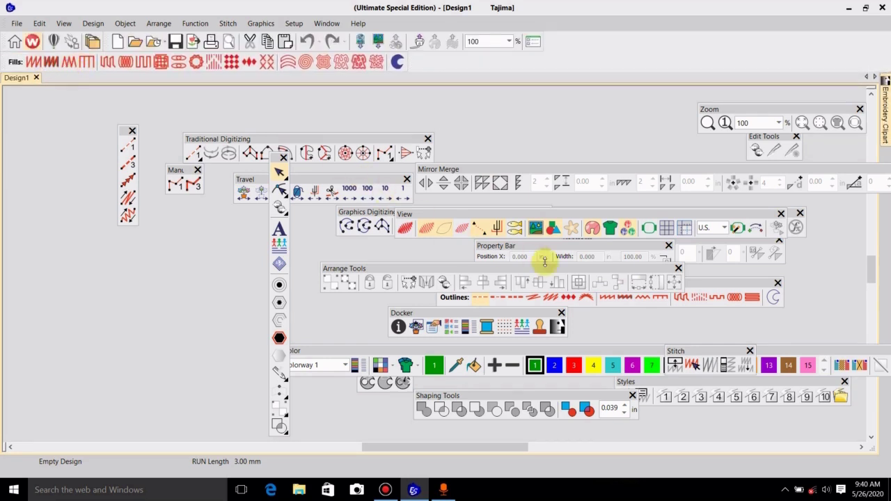
pyautogui.moveTo(443, 212); pyautogui.dragTo(35, 82)
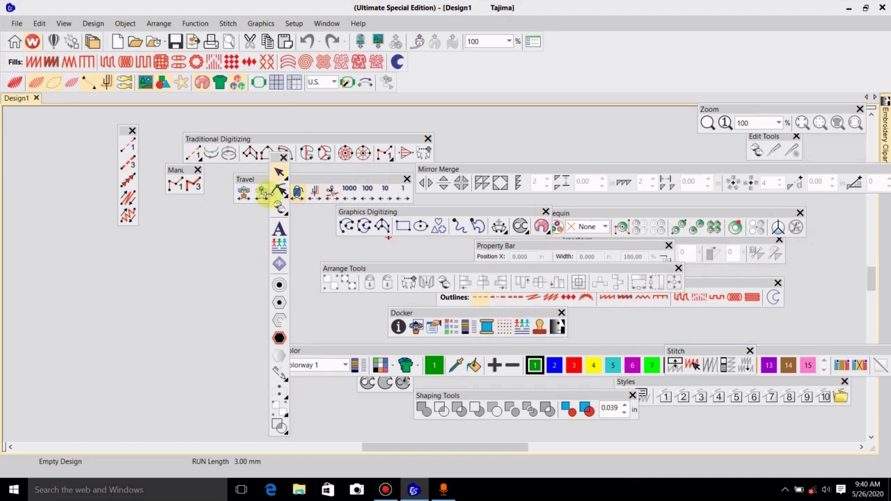
pyautogui.moveTo(243, 183); pyautogui.dragTo(148, 251)
pyautogui.moveTo(478, 168); pyautogui.dragTo(515, 61)
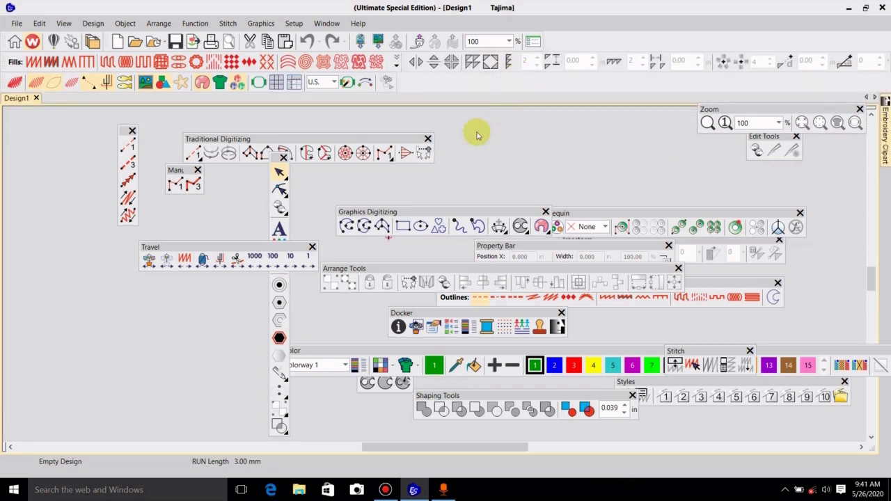
pyautogui.moveTo(480, 221); pyautogui.dragTo(443, 194)
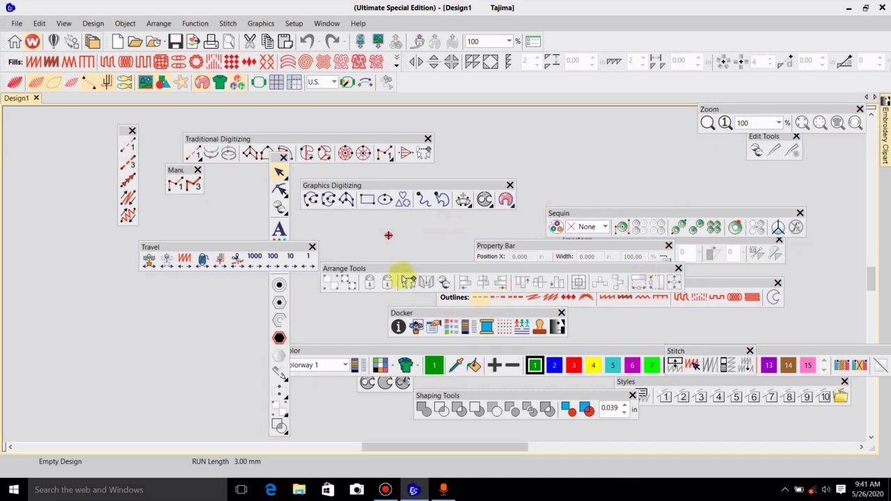
pyautogui.moveTo(394, 270); pyautogui.dragTo(464, 84)
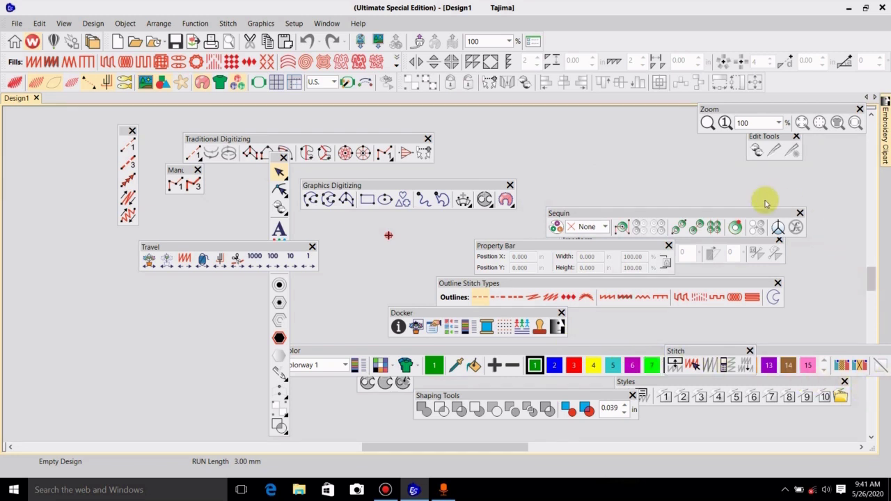
# Step: Dock the Zoom toolbar beside Standard, followed by the Sequin toolbar in the same row
pyautogui.moveTo(609, 218); pyautogui.dragTo(819, 43)
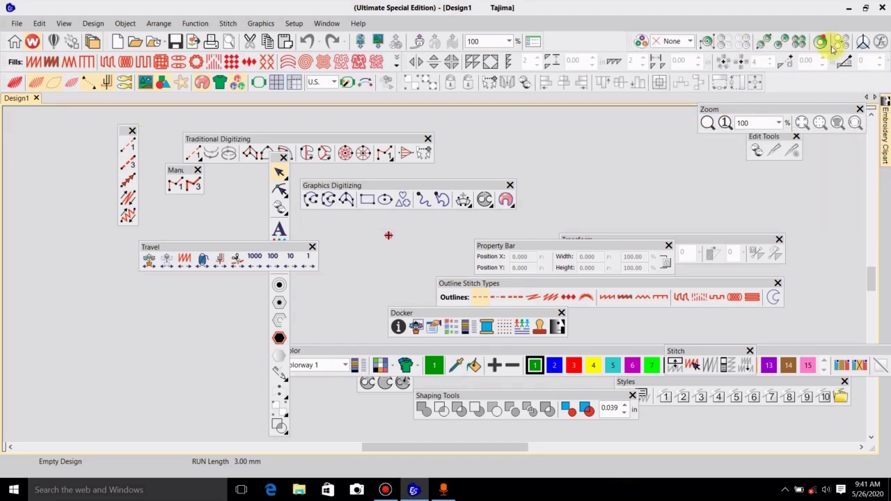
pyautogui.moveTo(633, 40); pyautogui.dragTo(622, 119)
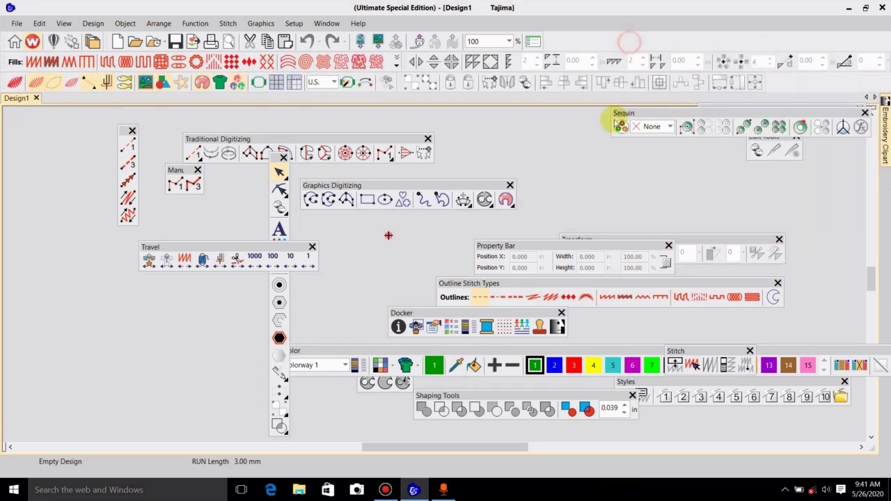
pyautogui.moveTo(737, 113); pyautogui.dragTo(577, 41)
pyautogui.moveTo(607, 185); pyautogui.dragTo(805, 40)
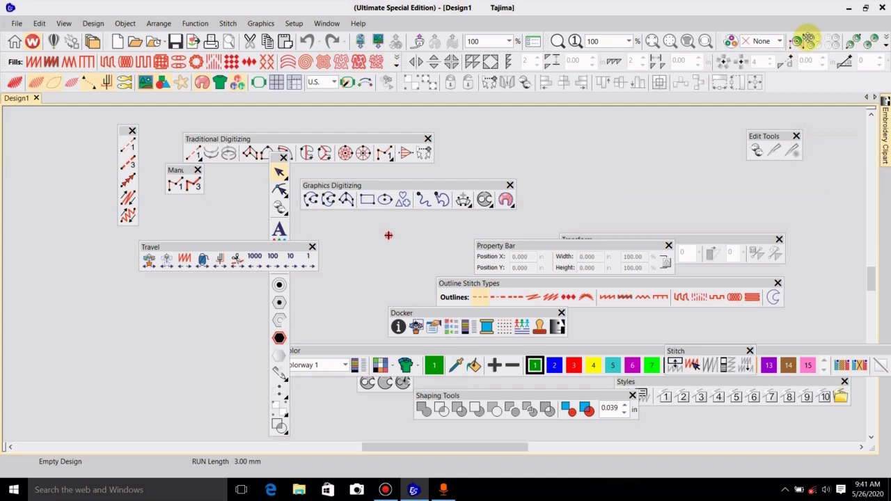
# Step: Spread the floating Graphics Digitizing, Property Bar, Transform, Outline Stitch Types and Shaping Tools toolbars across the workspace
pyautogui.moveTo(445, 186); pyautogui.dragTo(582, 140)
pyautogui.moveTo(540, 248); pyautogui.dragTo(614, 150)
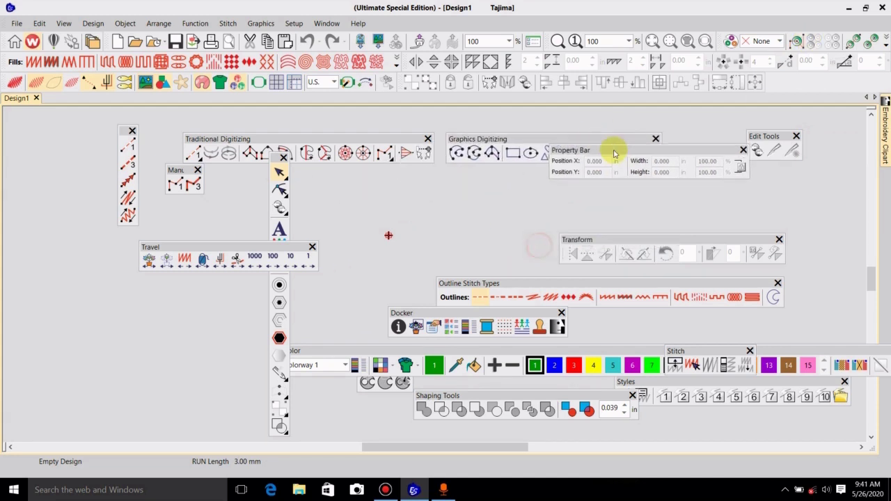
pyautogui.moveTo(616, 238); pyautogui.dragTo(625, 222)
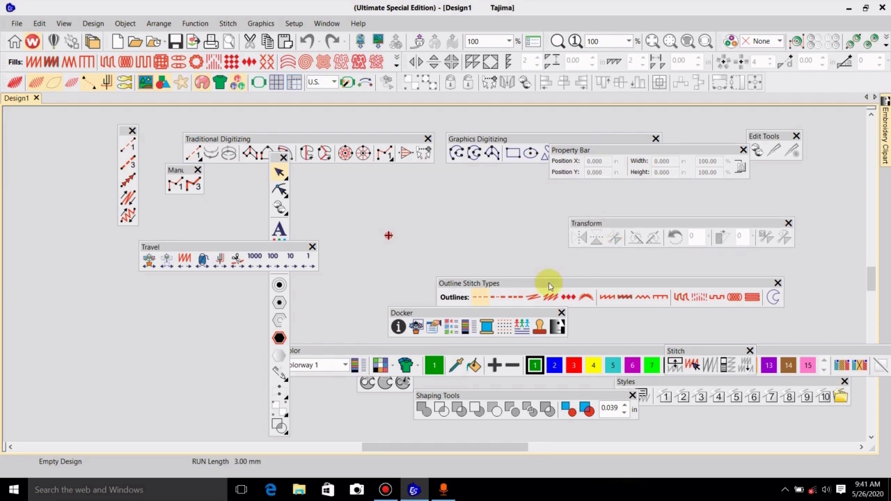
pyautogui.moveTo(548, 286); pyautogui.dragTo(515, 243)
pyautogui.moveTo(550, 402); pyautogui.dragTo(501, 426)
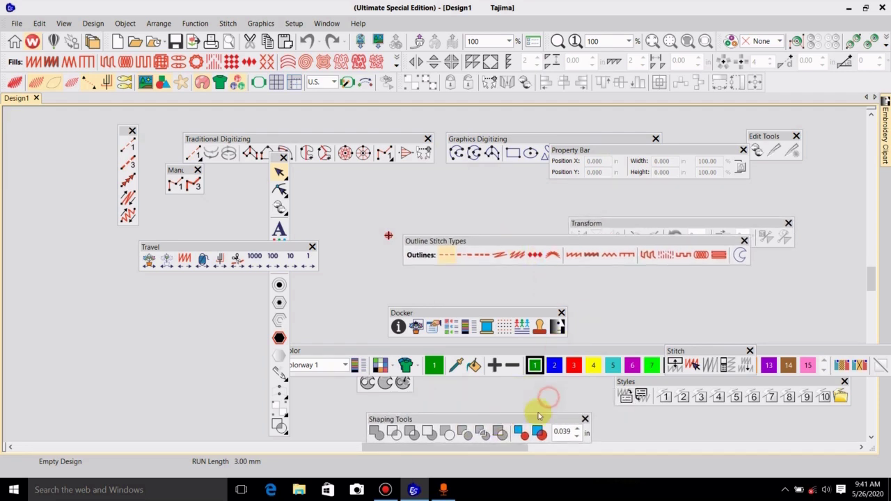
# Step: Close the Styles toolbar and move the Stitch, Shaping Tools and Color toolbars apart in the workspace
pyautogui.moveTo(639, 385); pyautogui.dragTo(589, 387)
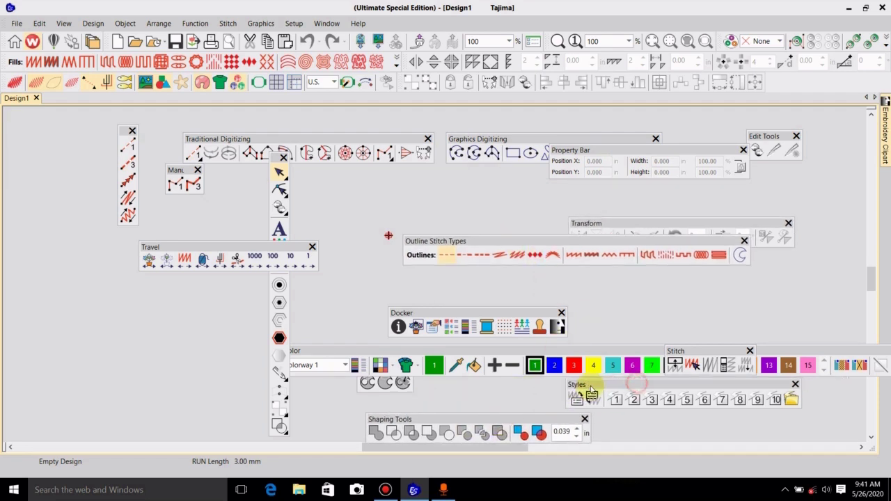
pyautogui.click(795, 385)
pyautogui.moveTo(720, 354); pyautogui.dragTo(671, 304)
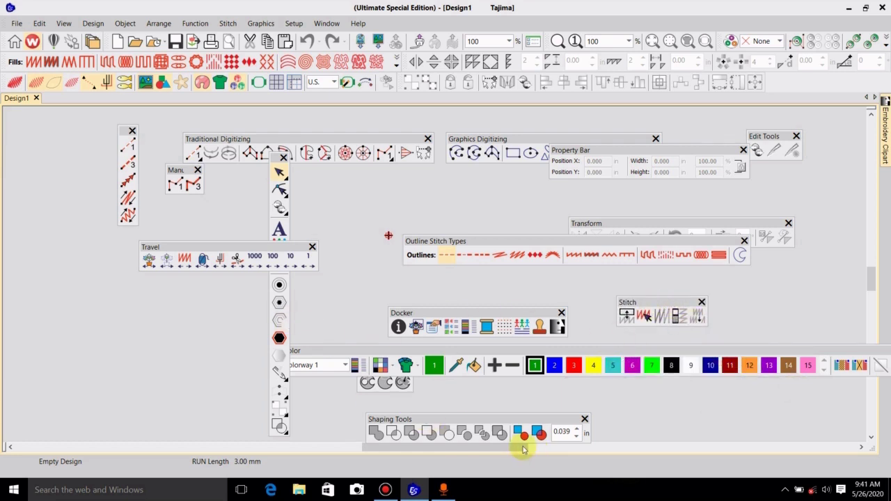
pyautogui.moveTo(480, 418); pyautogui.dragTo(152, 351)
pyautogui.click(316, 350)
pyautogui.moveTo(333, 341); pyautogui.dragTo(537, 359)
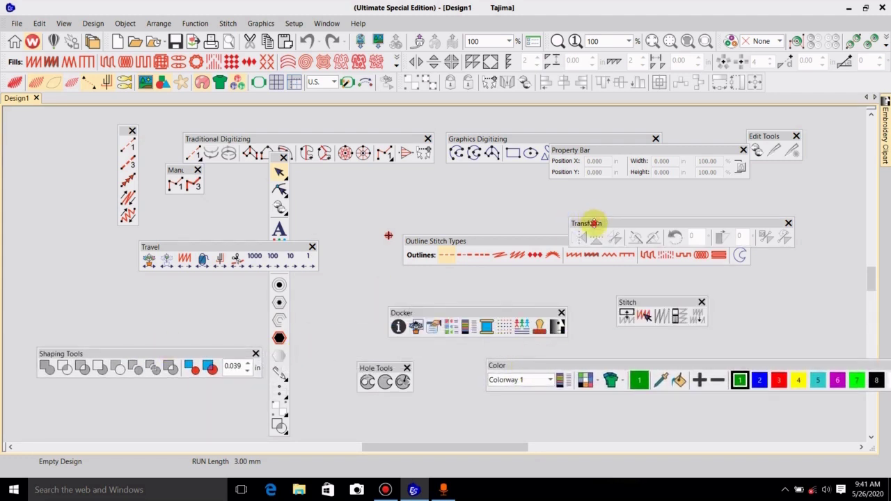
# Step: Move Transform clear of the Property Bar and dock the Property Bar and Outline Stitch Types in one row below the workspace
pyautogui.moveTo(593, 223); pyautogui.dragTo(530, 196)
pyautogui.moveTo(659, 155); pyautogui.dragTo(812, 463)
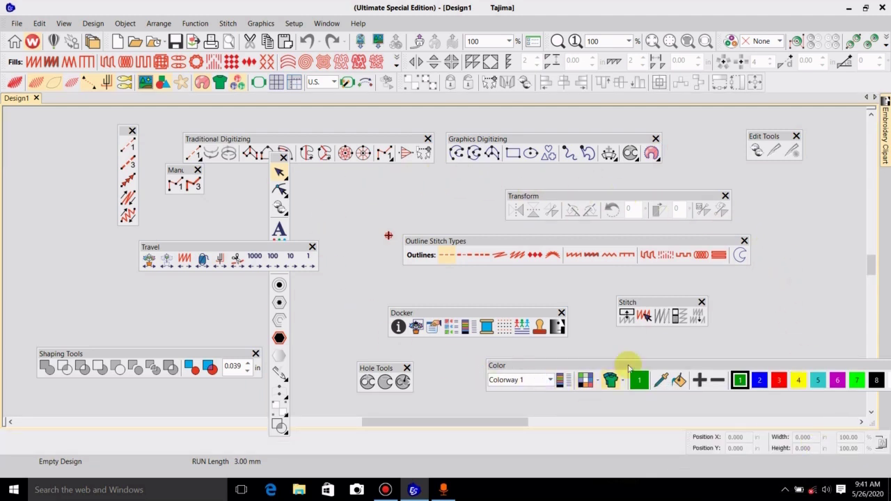
pyautogui.moveTo(491, 244); pyautogui.dragTo(64, 450)
# Step: Dock the tall selection-and-lettering tool strip along the workspace's left edge and the Color toolbar directly above the Outlines row
pyautogui.moveTo(565, 369); pyautogui.dragTo(487, 392)
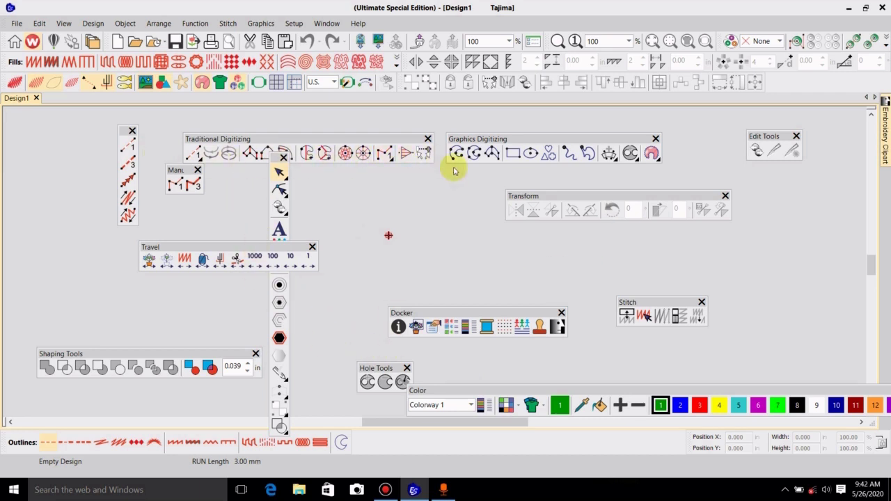
pyautogui.moveTo(280, 155); pyautogui.dragTo(10, 98)
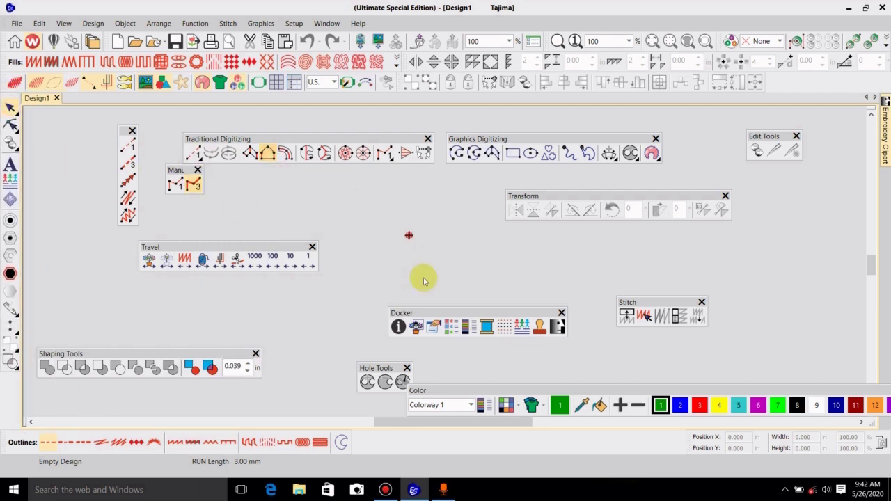
pyautogui.moveTo(499, 387); pyautogui.dragTo(89, 411)
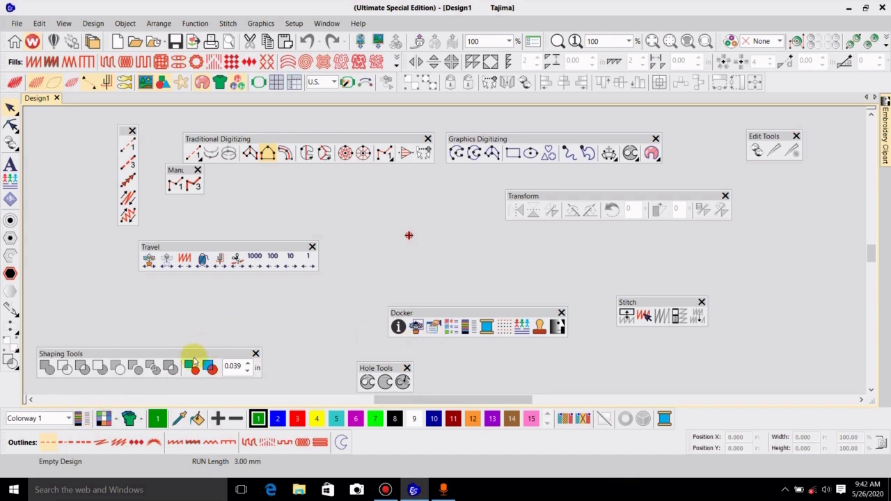
# Step: Dock the Shaping Tools toolbar in its own row beneath the View and Arrange Tools row
pyautogui.moveTo(122, 355); pyautogui.dragTo(839, 83)
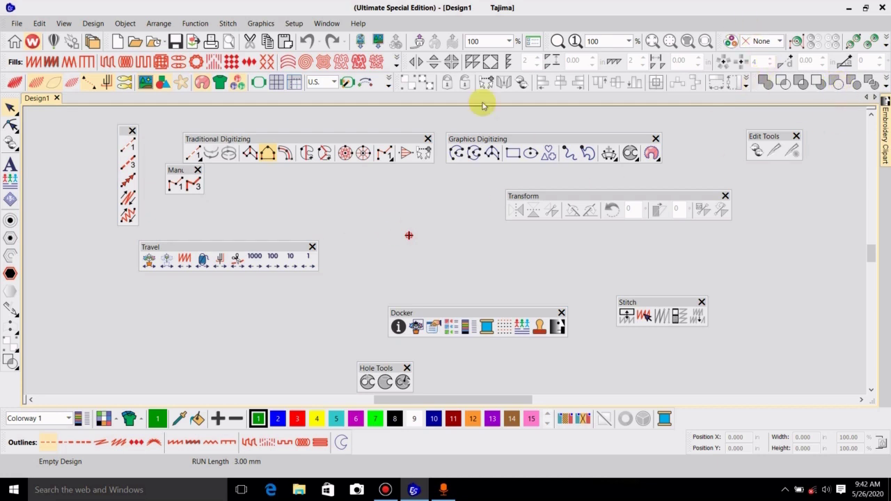
pyautogui.moveTo(758, 87); pyautogui.dragTo(78, 102)
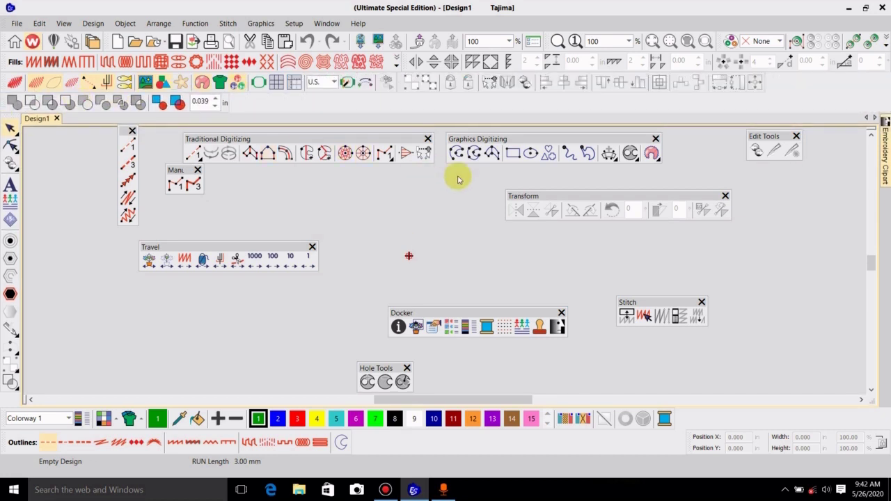
# Step: Turn Traditional Digitizing and Graphics Digitizing vertical and dock them beside the tool column, with Graphics Digitizing between the other two
pyautogui.moveTo(428, 151); pyautogui.dragTo(202, 341)
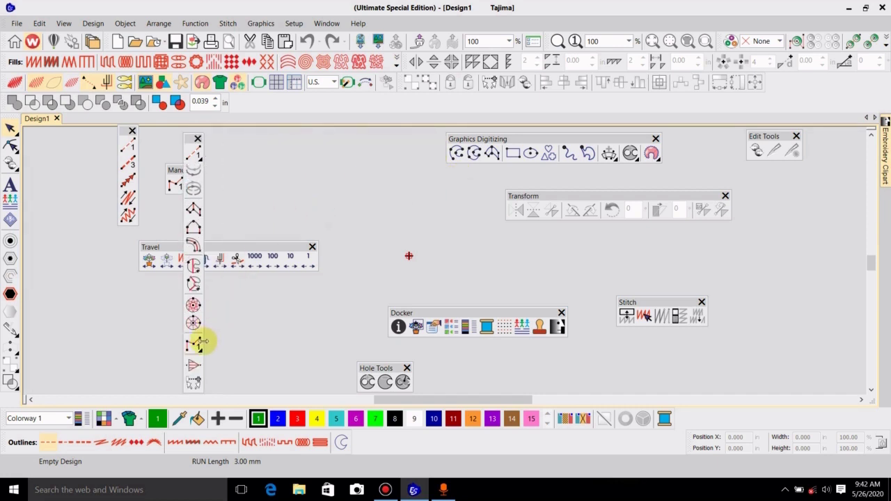
pyautogui.moveTo(187, 147); pyautogui.dragTo(17, 130)
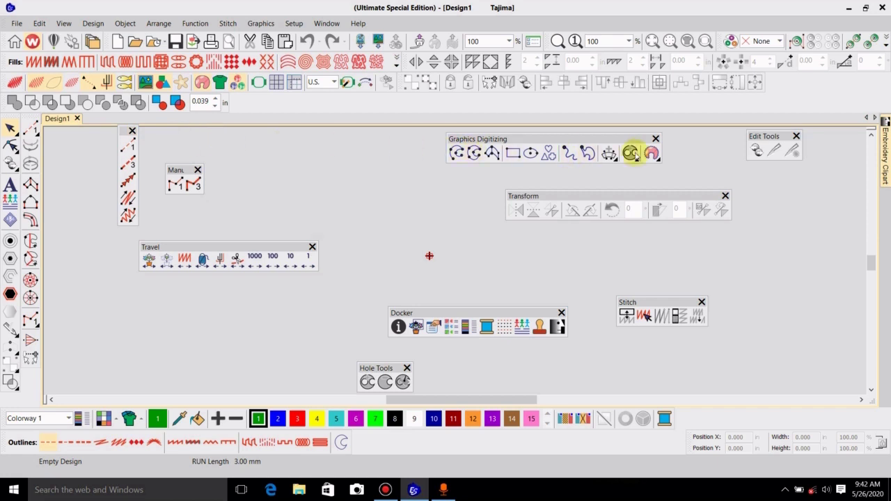
pyautogui.moveTo(661, 153); pyautogui.dragTo(453, 302)
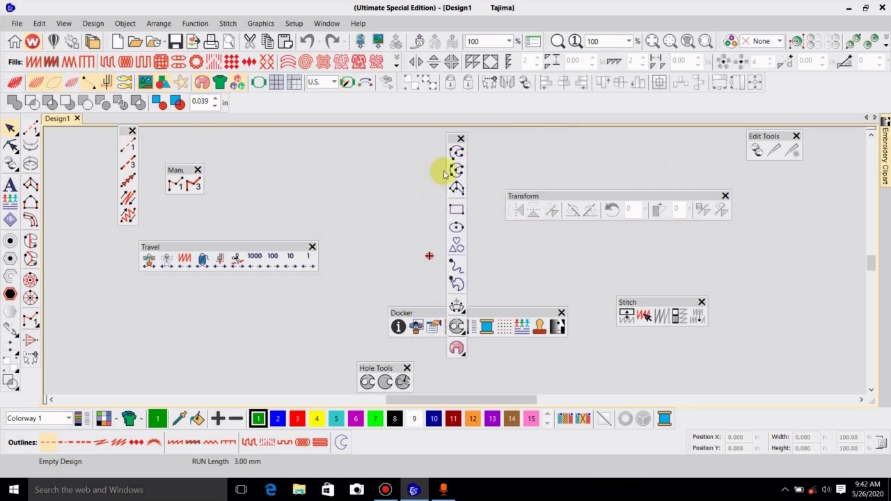
pyautogui.moveTo(457, 139); pyautogui.dragTo(31, 127)
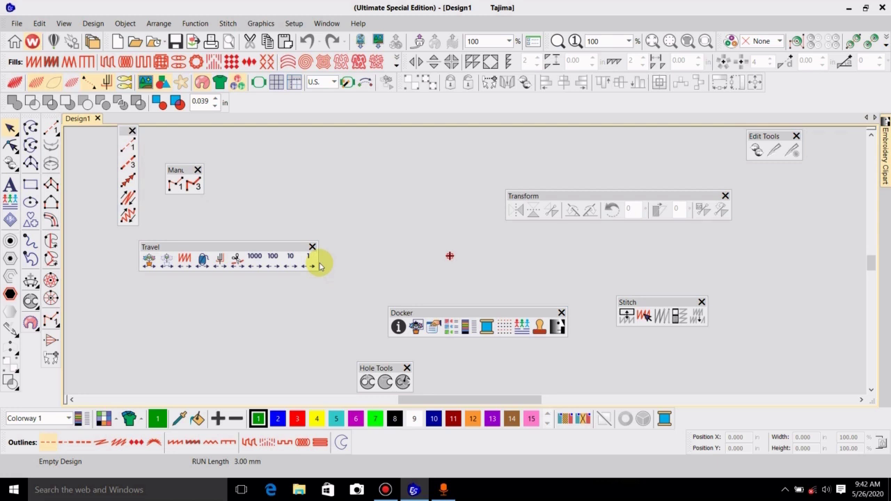
# Step: Turn the Travel toolbar vertical, dock it as the fourth column, and dock the narrow vertical stitch toolbar beneath it
pyautogui.moveTo(318, 261); pyautogui.dragTo(143, 400)
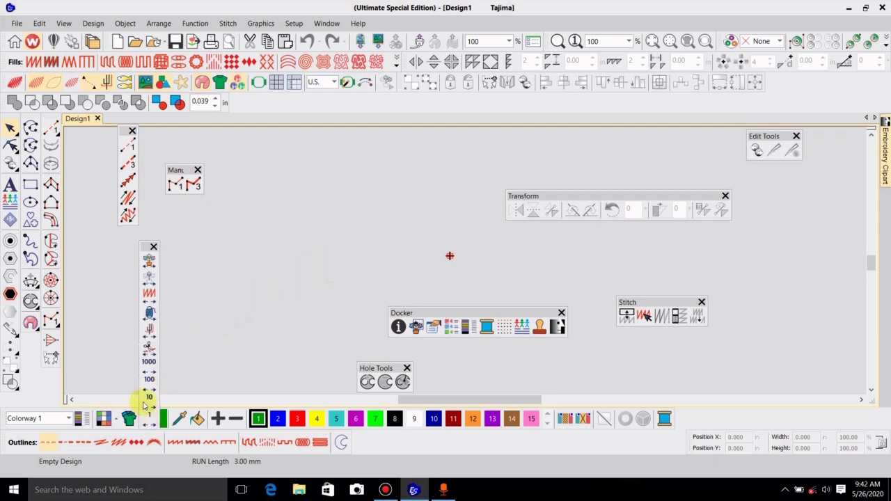
pyautogui.moveTo(143, 248); pyautogui.dragTo(65, 121)
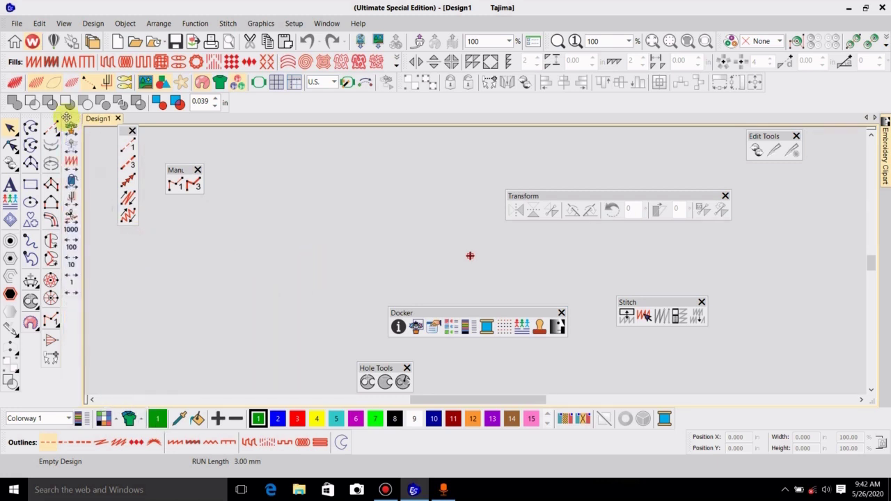
pyautogui.moveTo(124, 138); pyautogui.dragTo(71, 304)
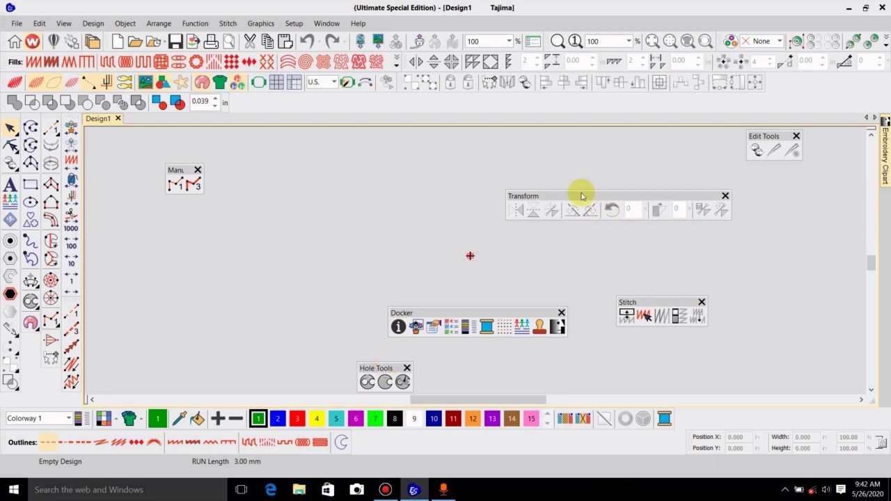
# Step: Dock the Transform toolbar at the end of the Color row and close the Stitch toolbar
pyautogui.moveTo(582, 197); pyautogui.dragTo(763, 417)
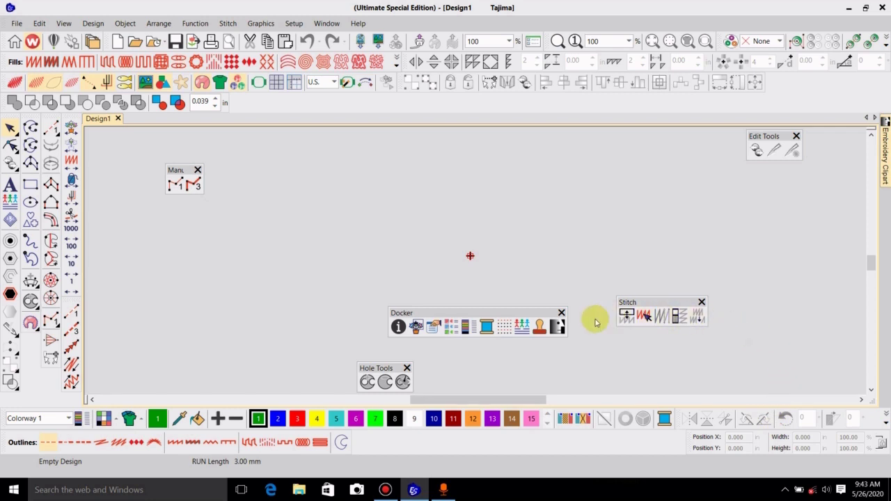
pyautogui.click(702, 304)
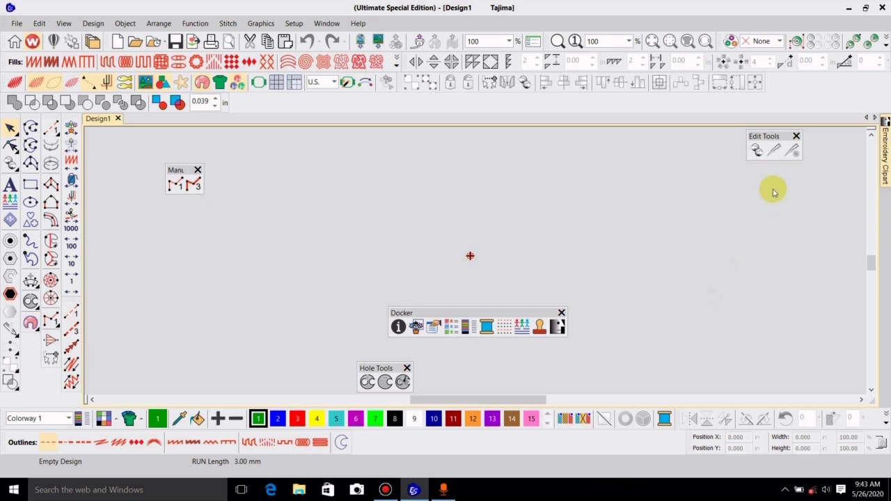
# Step: Dock the Docker toolbar in the first row, between the Standard and Zoom toolbars
pyautogui.moveTo(489, 315); pyautogui.dragTo(828, 82)
pyautogui.moveTo(887, 84); pyautogui.dragTo(467, 42)
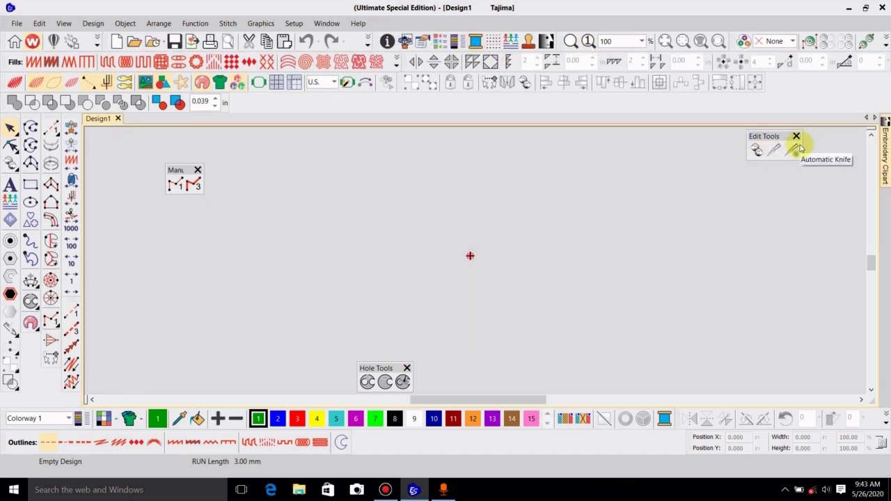
# Step: Turn the Edit Tools toolbar vertical and dock it beneath the Graphics Digitizing column
pyautogui.moveTo(801, 147); pyautogui.dragTo(744, 211)
pyautogui.moveTo(751, 139); pyautogui.dragTo(30, 343)
# Step: Turn the Manual toolbar vertical and dock it beneath Traditional Digitizing, and dock Hole Tools beside Outline Stitch Types
pyautogui.click(199, 184)
pyautogui.moveTo(202, 188); pyautogui.dragTo(167, 230)
pyautogui.moveTo(177, 175); pyautogui.dragTo(51, 379)
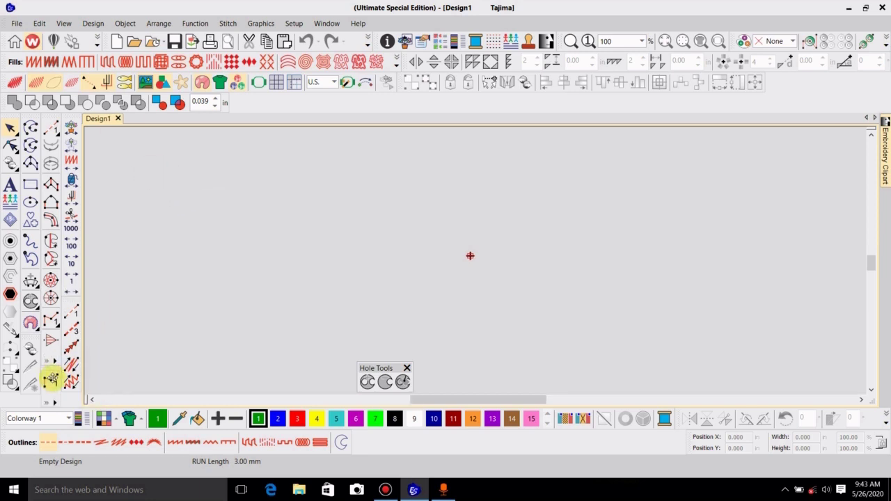
pyautogui.moveTo(376, 368); pyautogui.dragTo(366, 442)
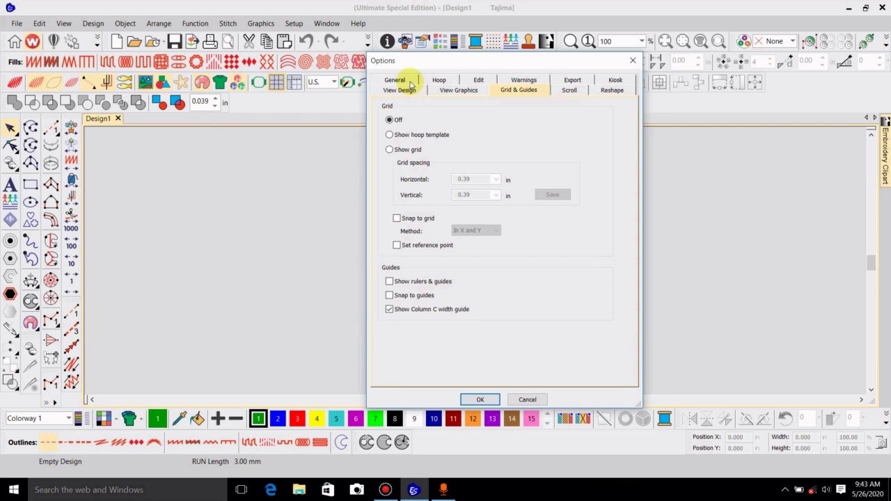
# Step: Turn off auto-save in the General options, with Always create backup copy, Absolute values, Use Apply button and Crosshair cursor selected
pyautogui.click(408, 81)
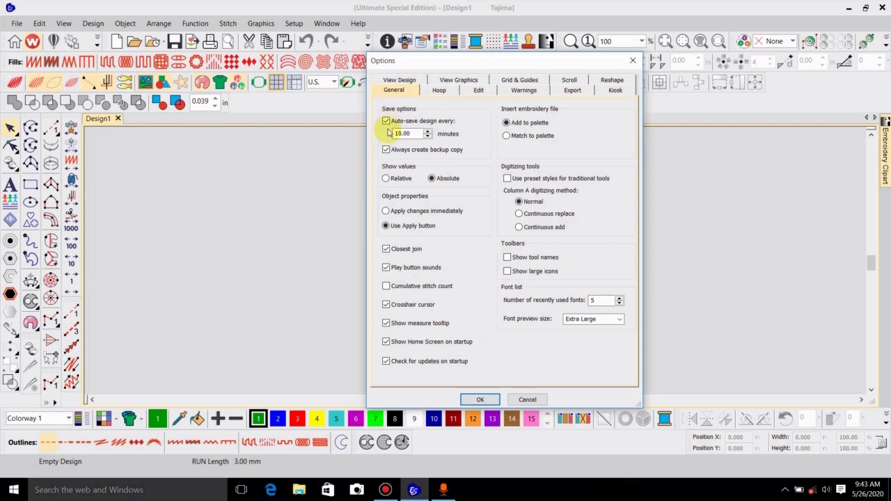
pyautogui.click(387, 121)
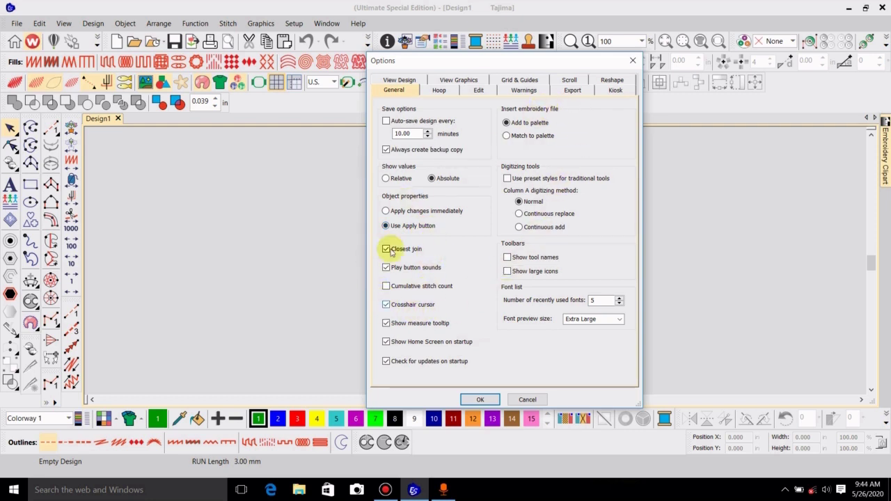
pyautogui.click(387, 151)
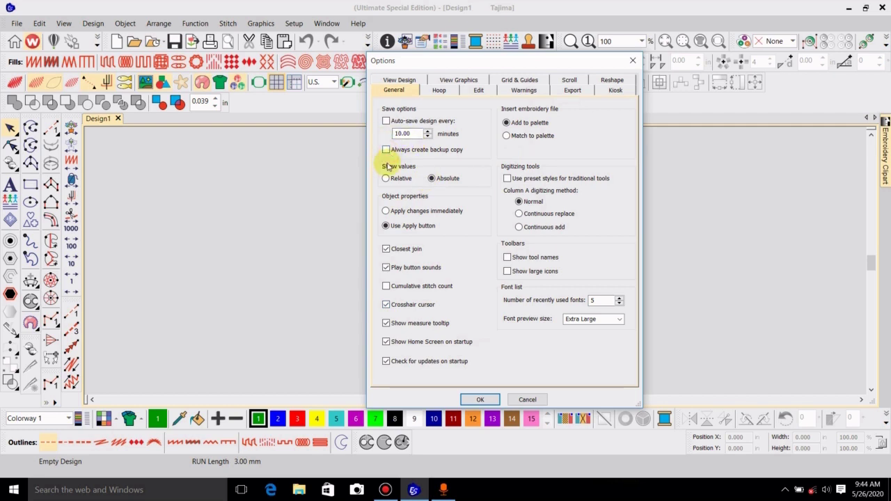
pyautogui.click(387, 150)
pyautogui.click(386, 179)
pyautogui.click(386, 227)
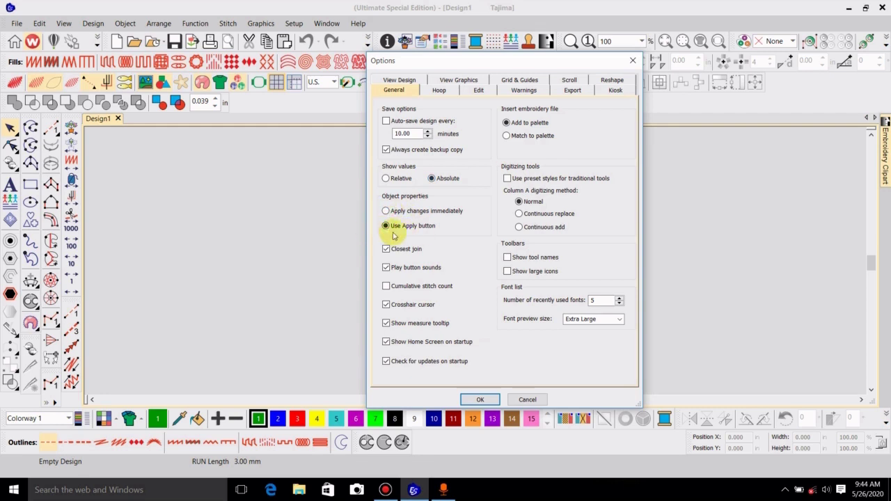
pyautogui.click(386, 306)
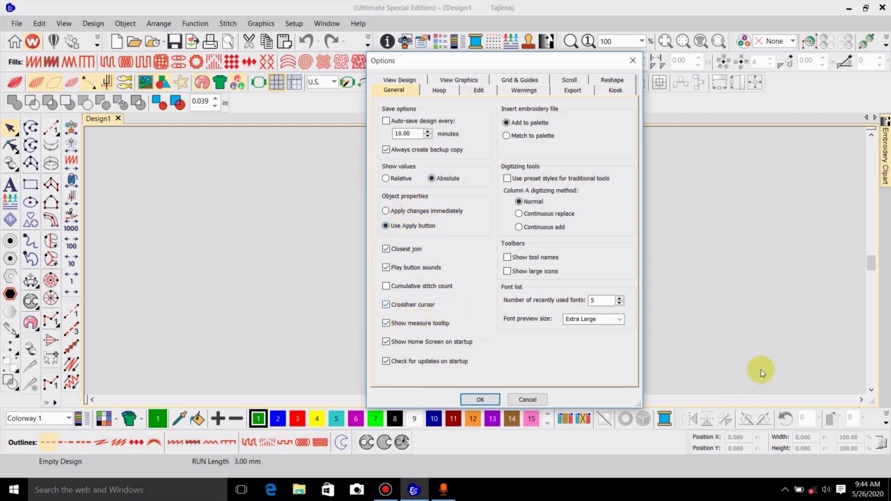
# Step: Choose Vertical Scroll as the mouse wheel's default action, review the Reshape options and apply the settings
pyautogui.click(573, 82)
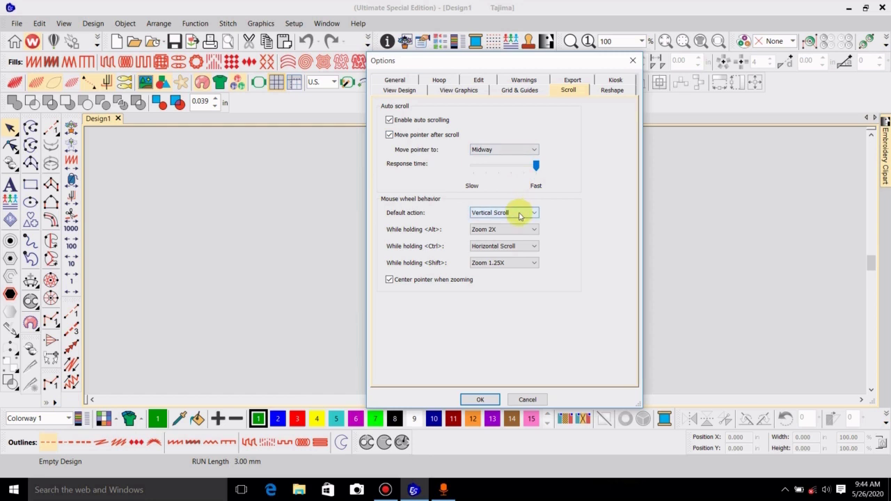
pyautogui.click(518, 214)
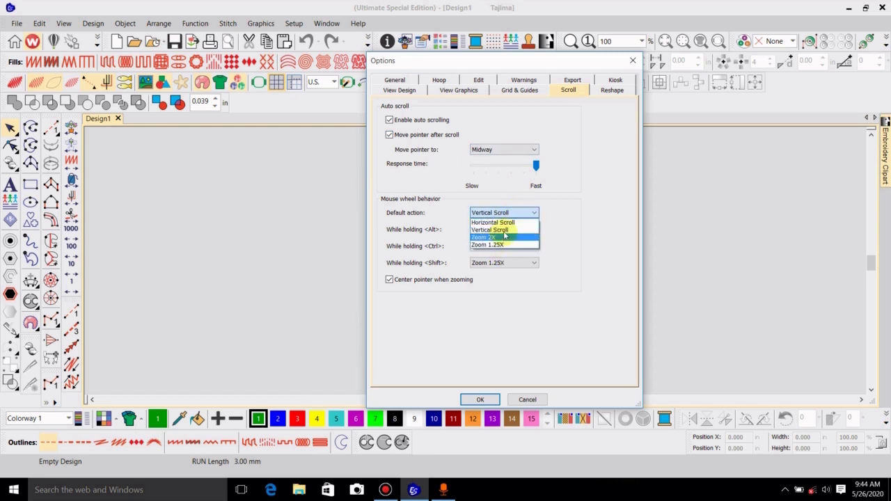
pyautogui.click(502, 230)
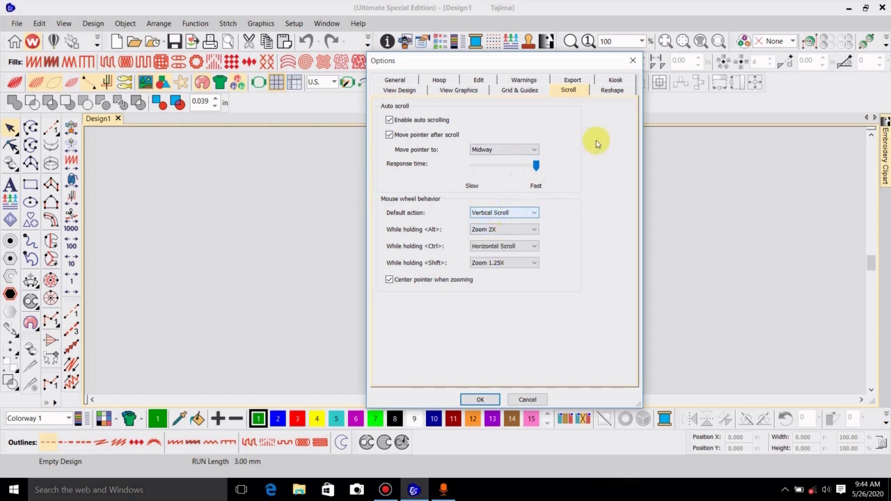
pyautogui.click(613, 91)
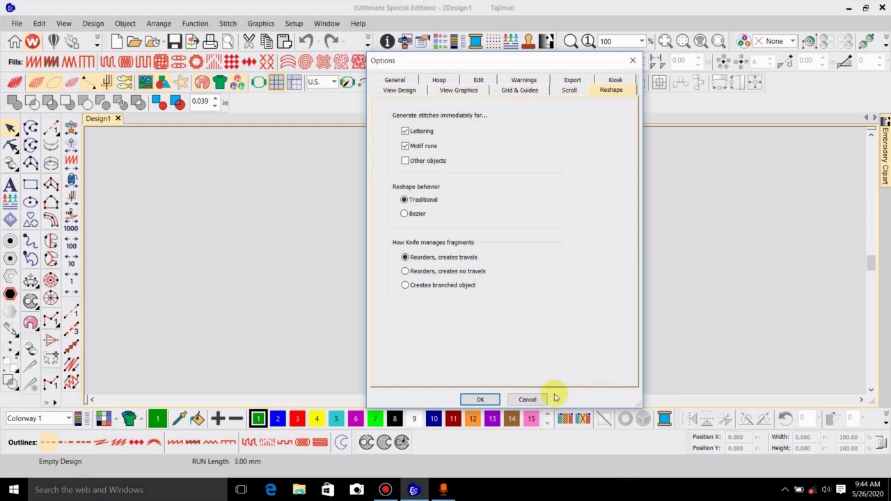
pyautogui.click(479, 399)
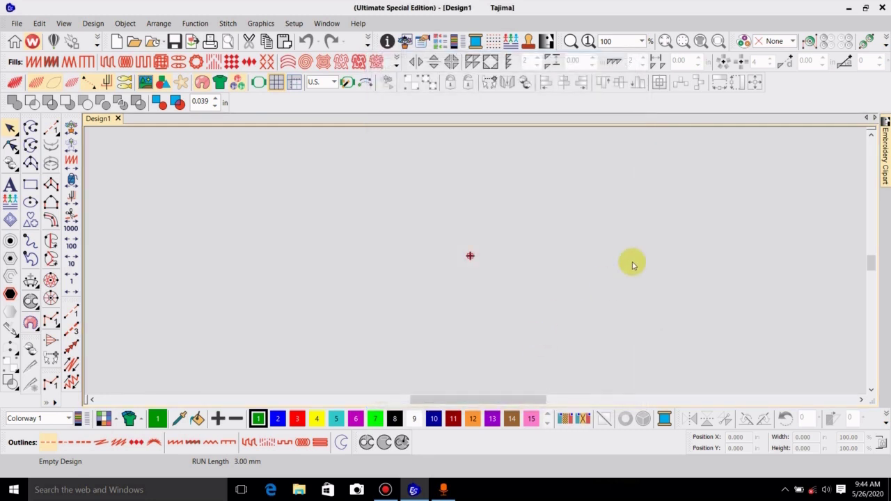